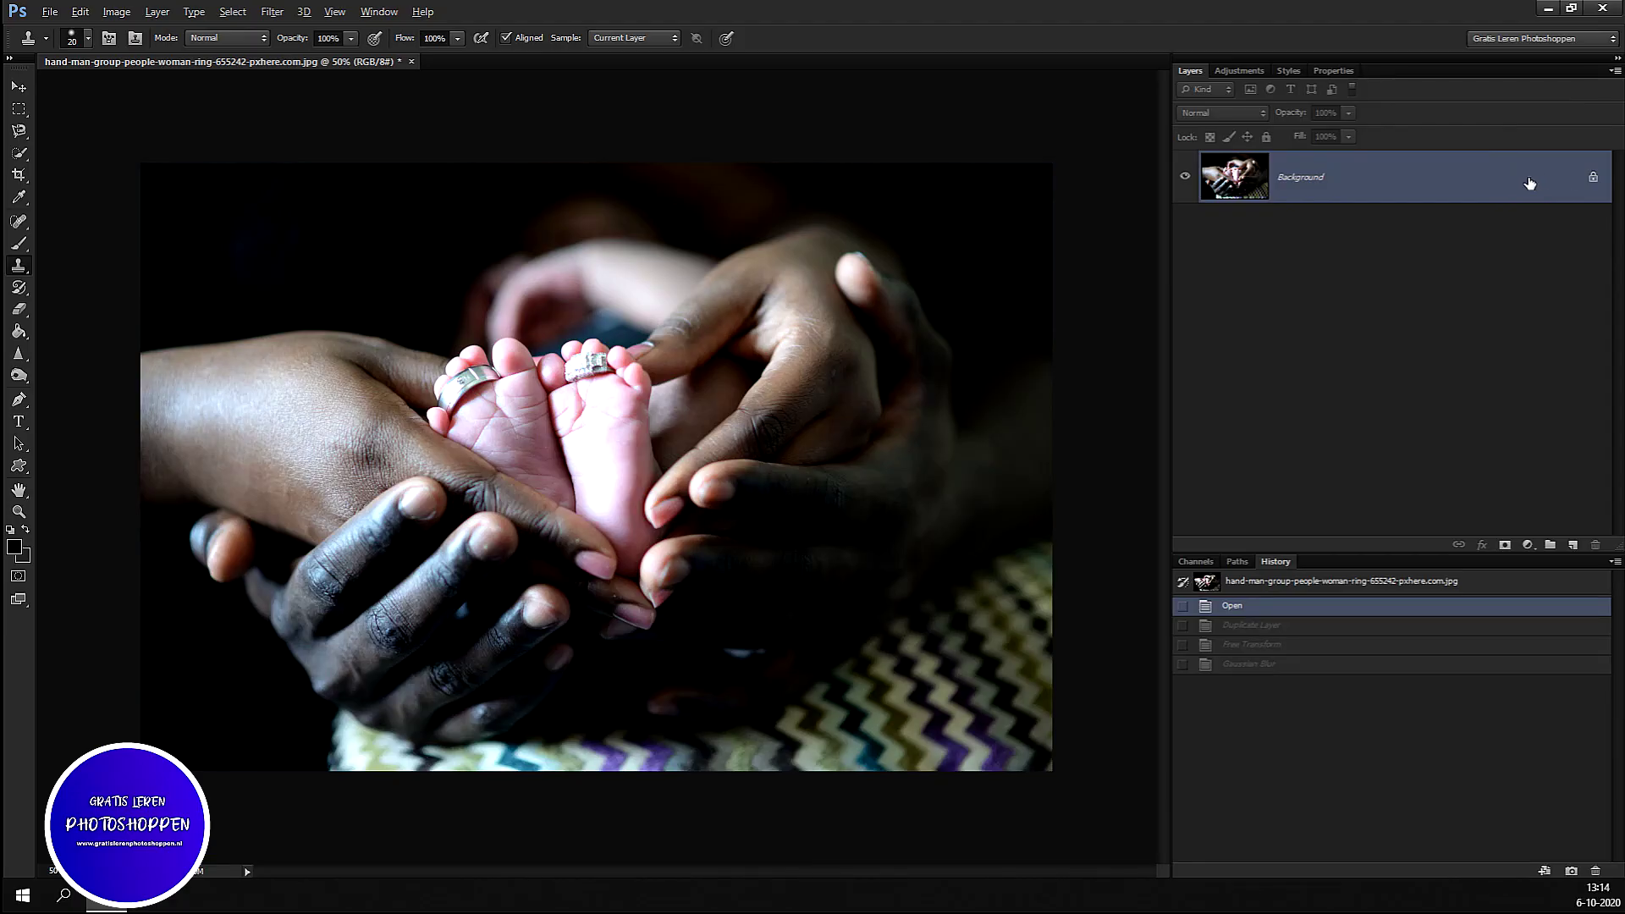
# Convert the Background to Layer 0, duplicate it as Layer 0 copy, and start Free Transform on it.
pyautogui.click(1593, 177)
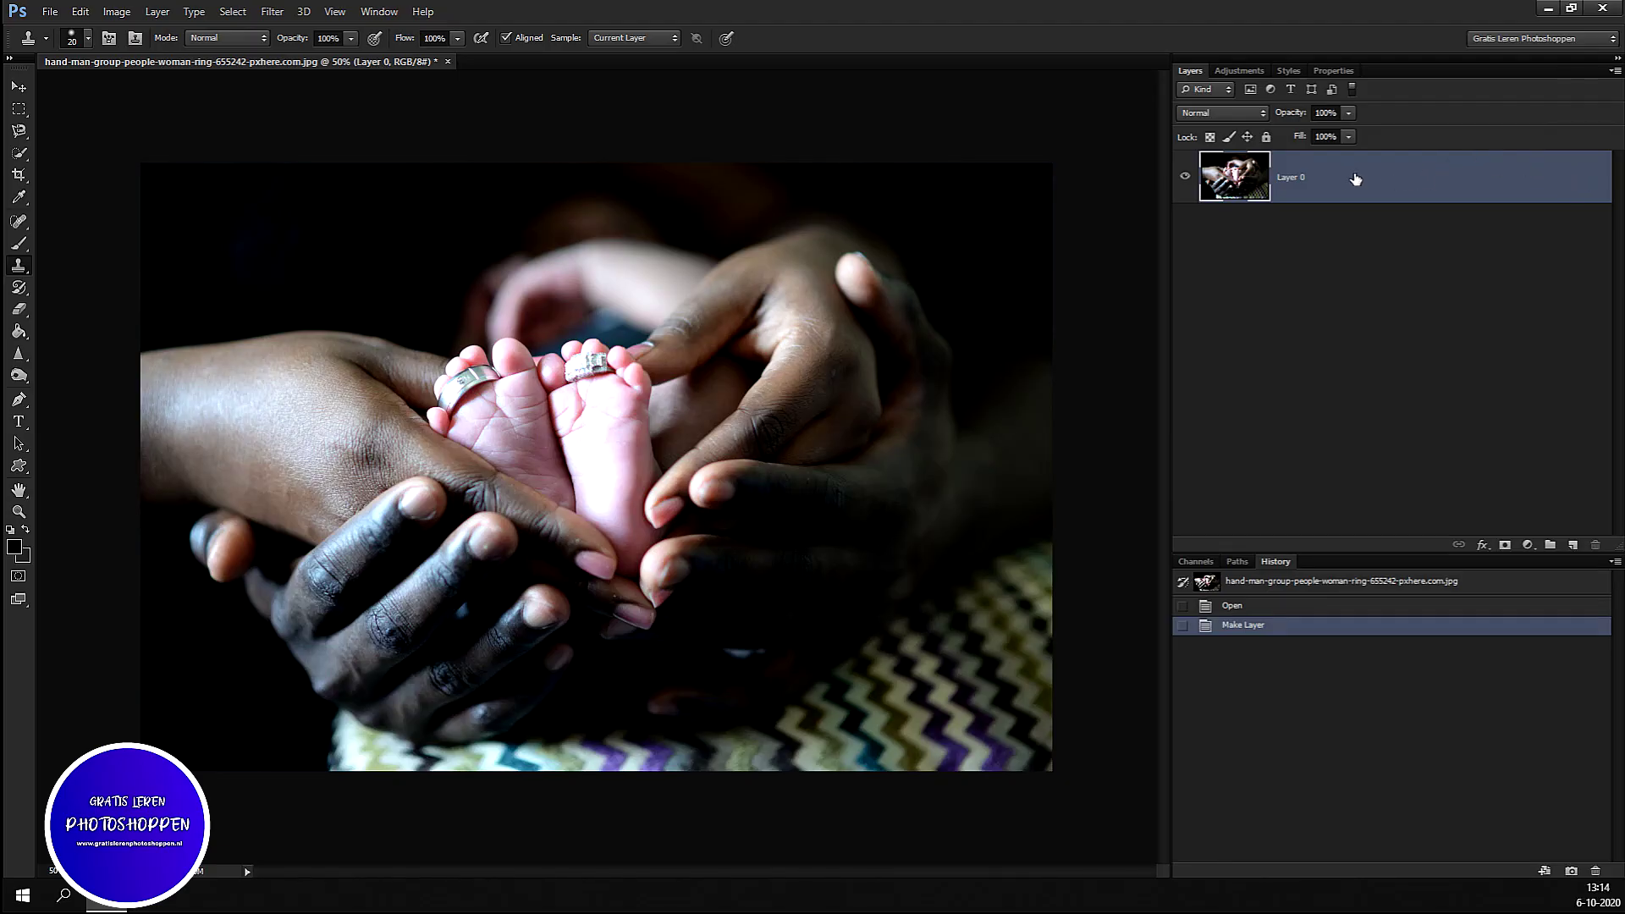
pyautogui.moveTo(1360, 177); pyautogui.dragTo(1576, 542)
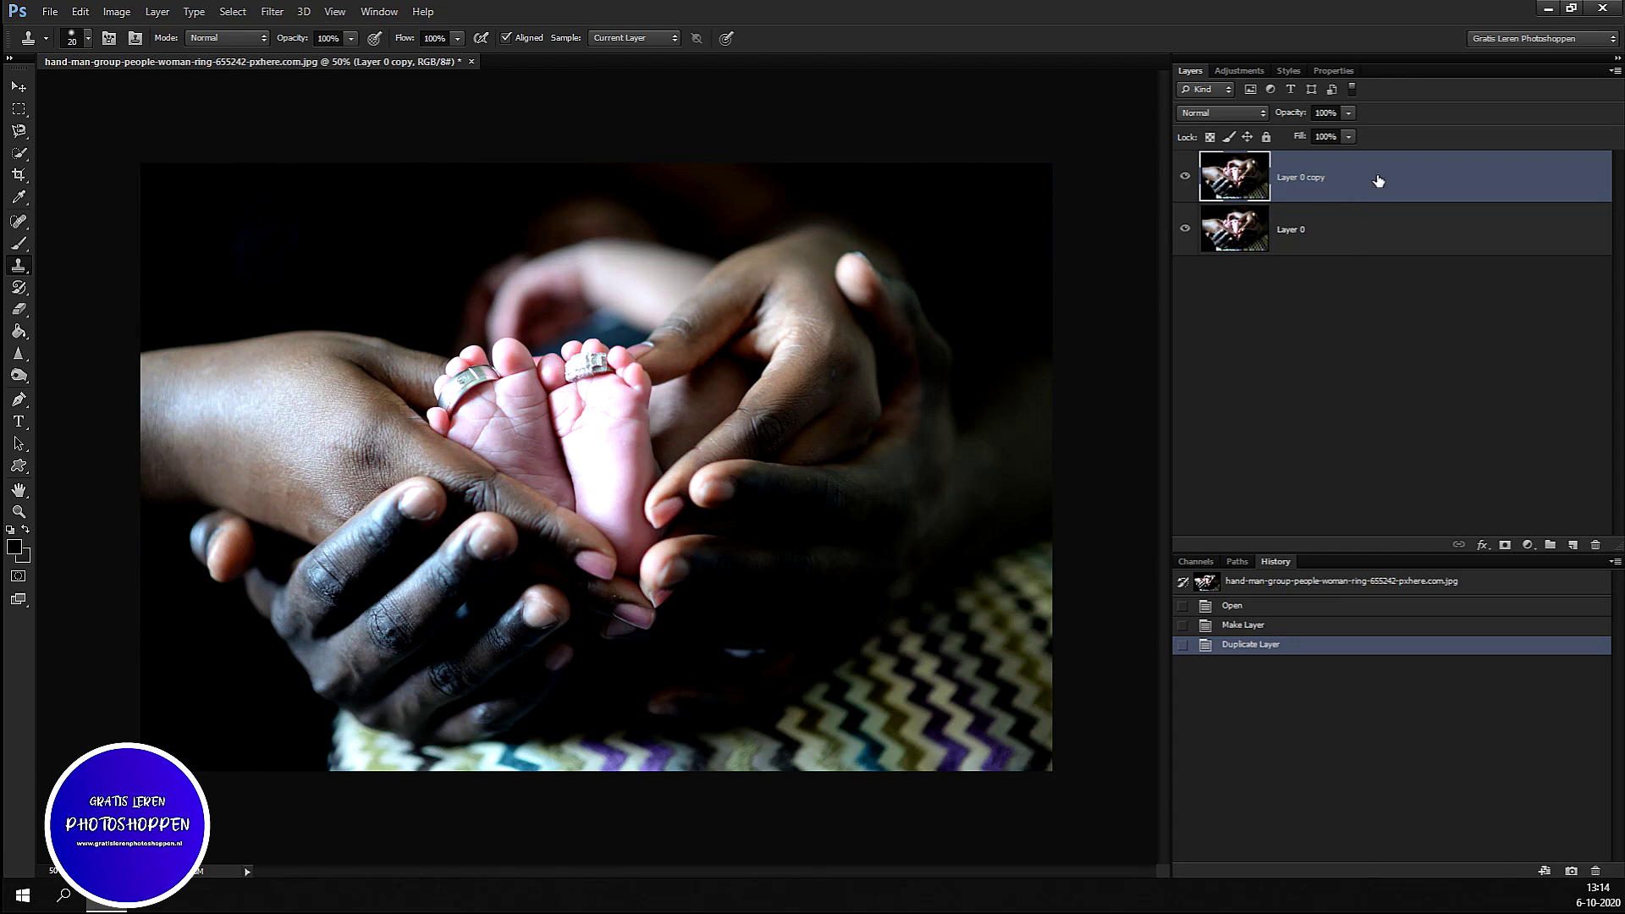
pyautogui.hotkey('ctrl', 't')
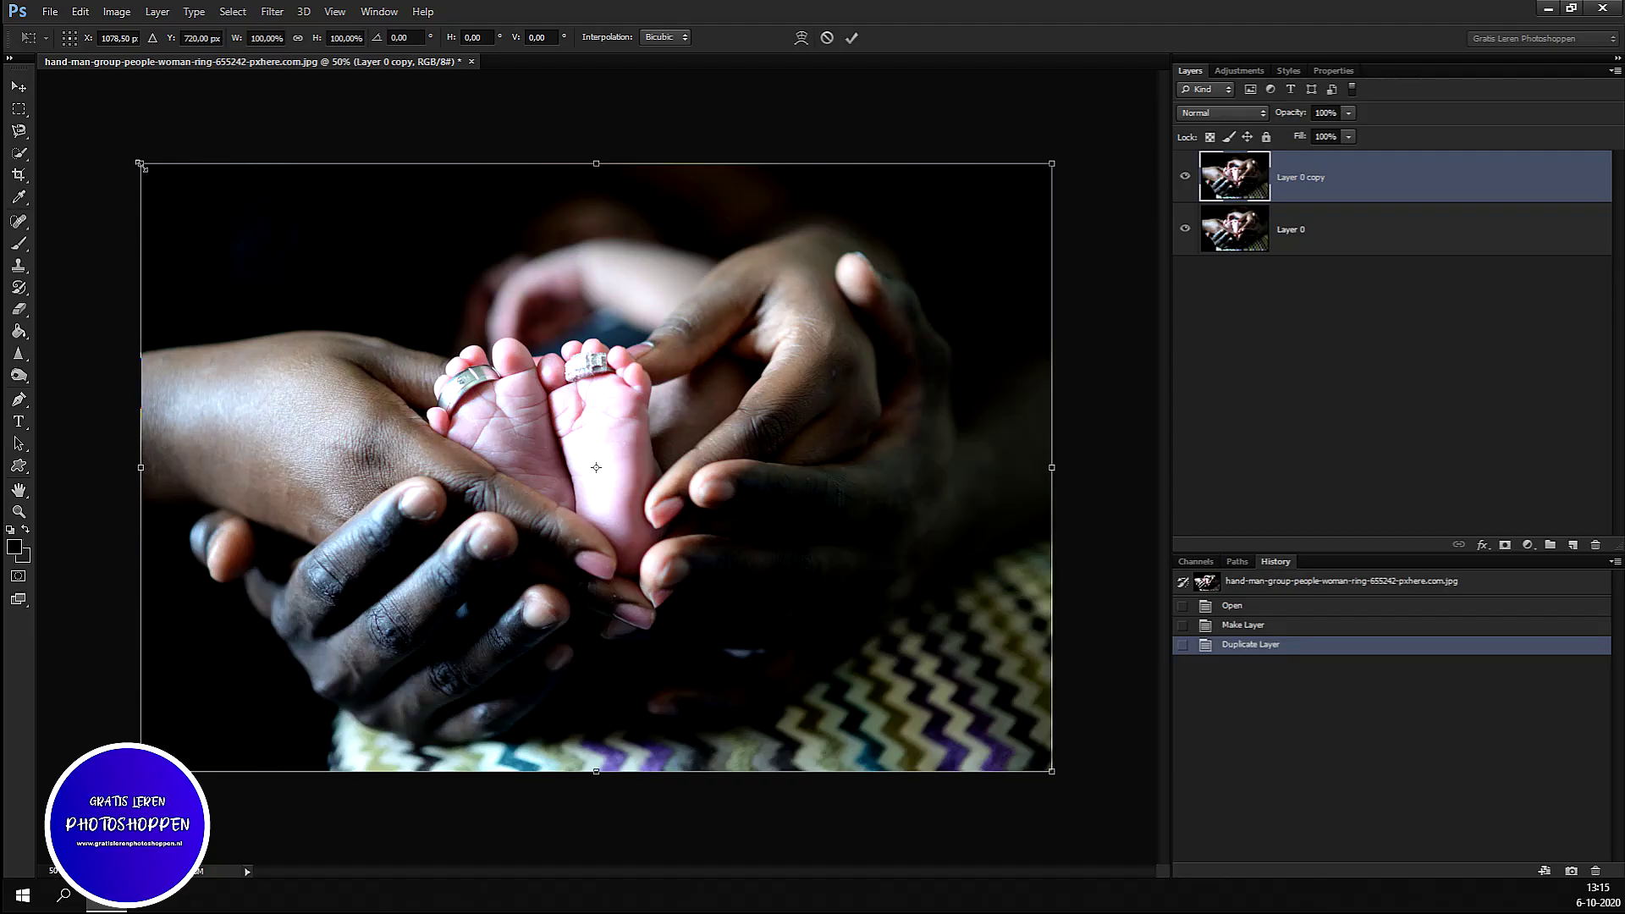
# Scale Layer 0 copy down to about 65%, center it over the original, and commit the transform.
pyautogui.moveTo(141, 165); pyautogui.dragTo(444, 398)
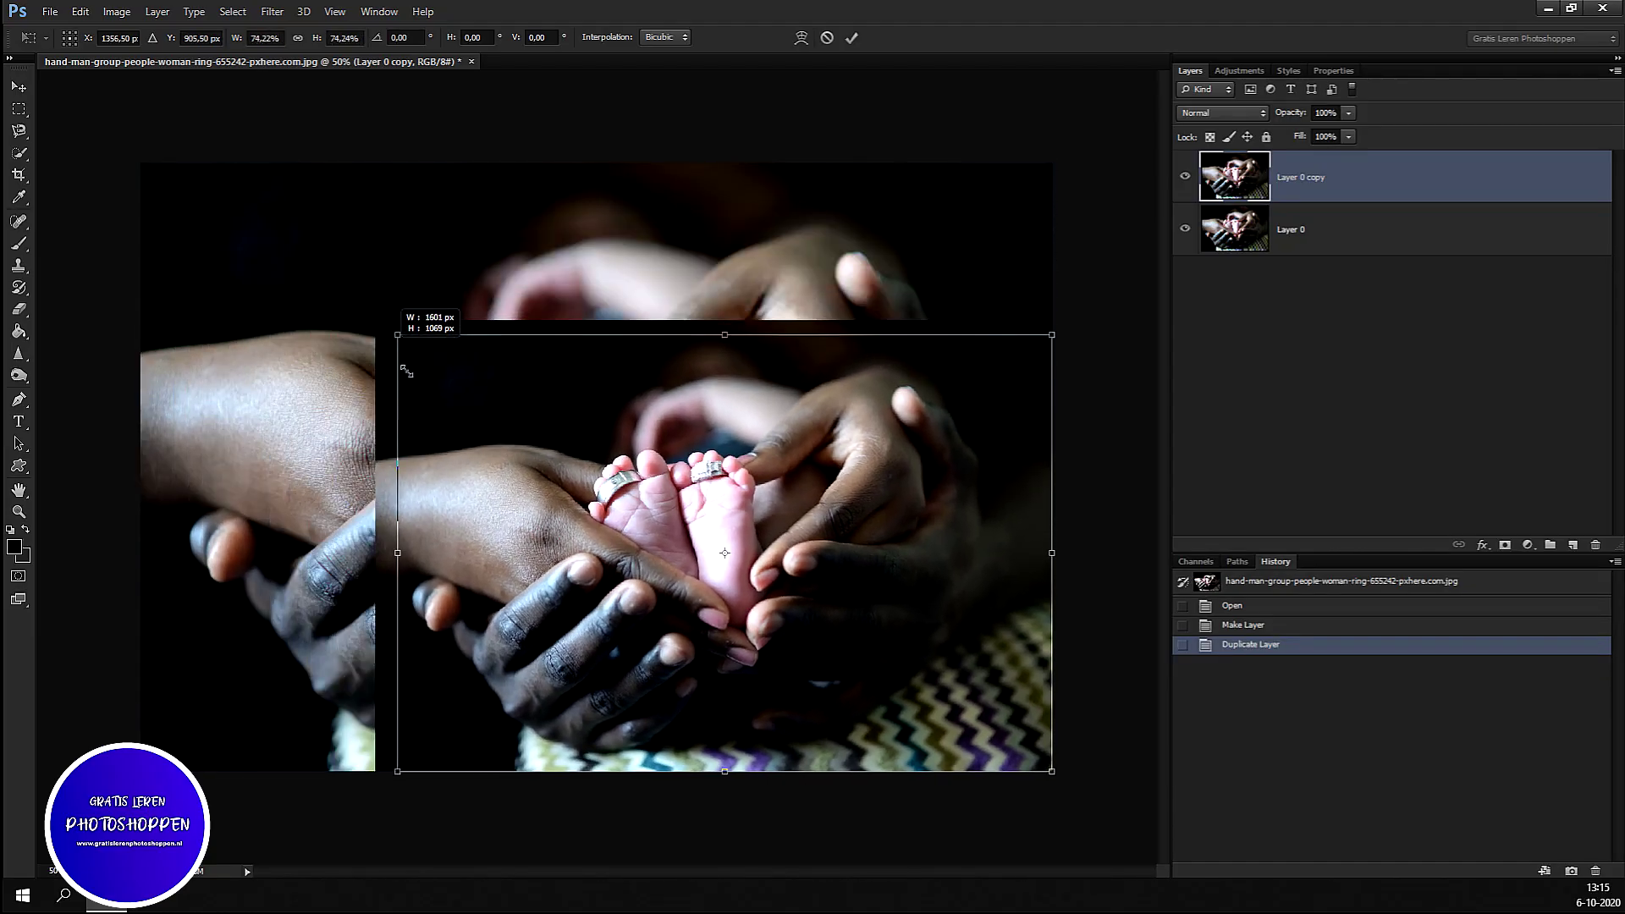
pyautogui.moveTo(782, 591)
pyautogui.mouseDown()
pyautogui.moveTo(686, 552)
pyautogui.moveTo(669, 500)
pyautogui.mouseUp()
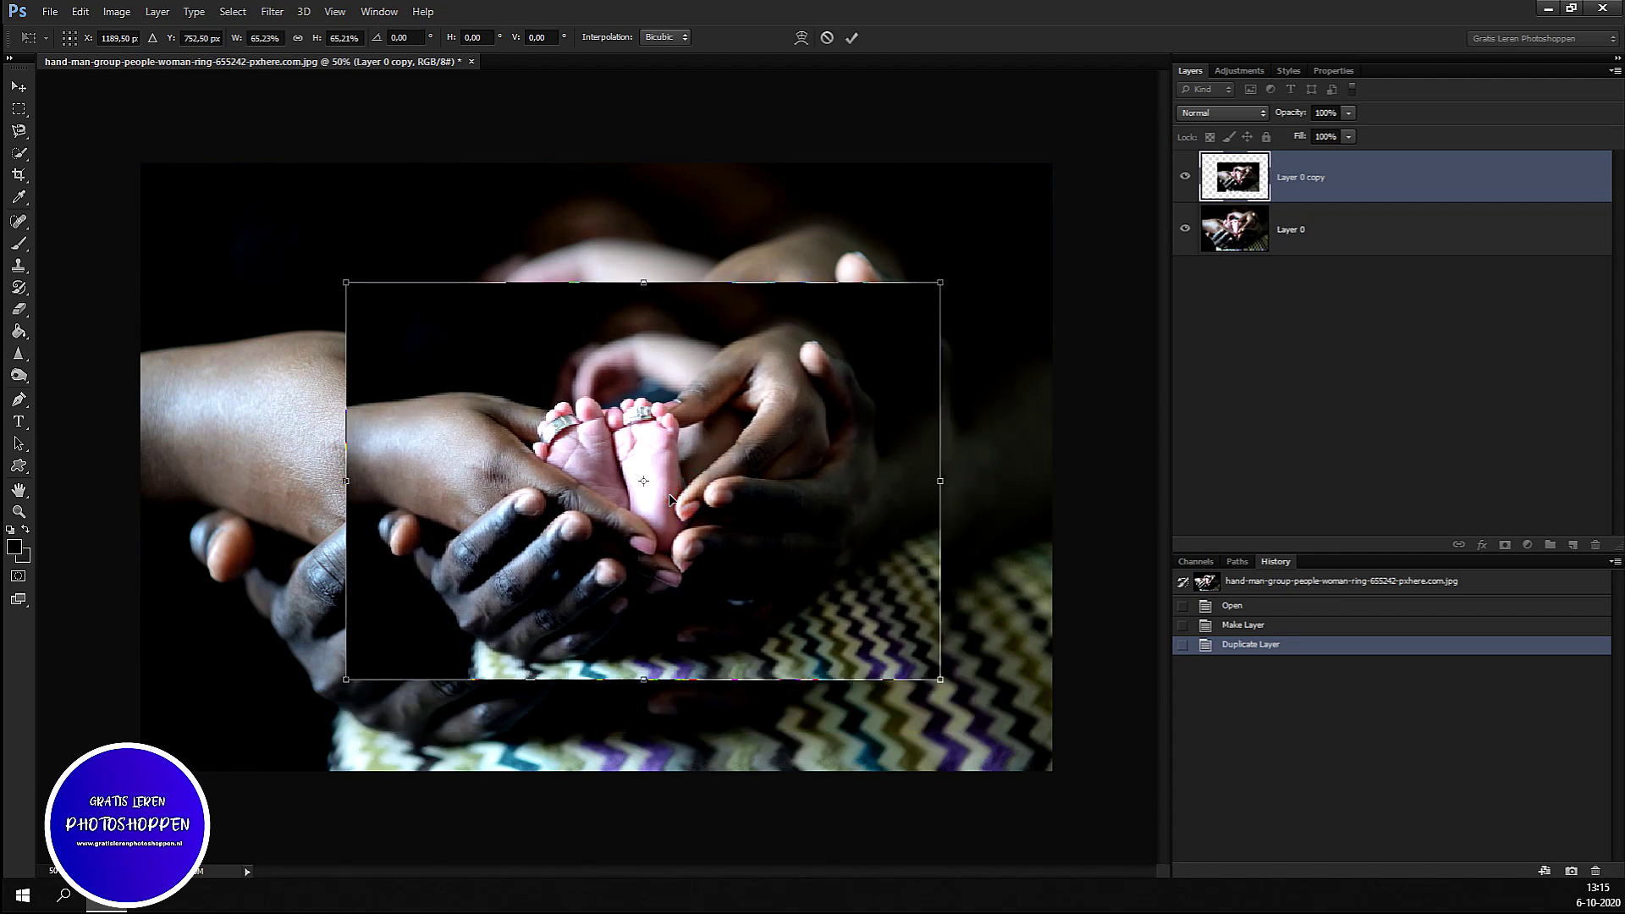
pyautogui.moveTo(670, 496); pyautogui.dragTo(658, 469)
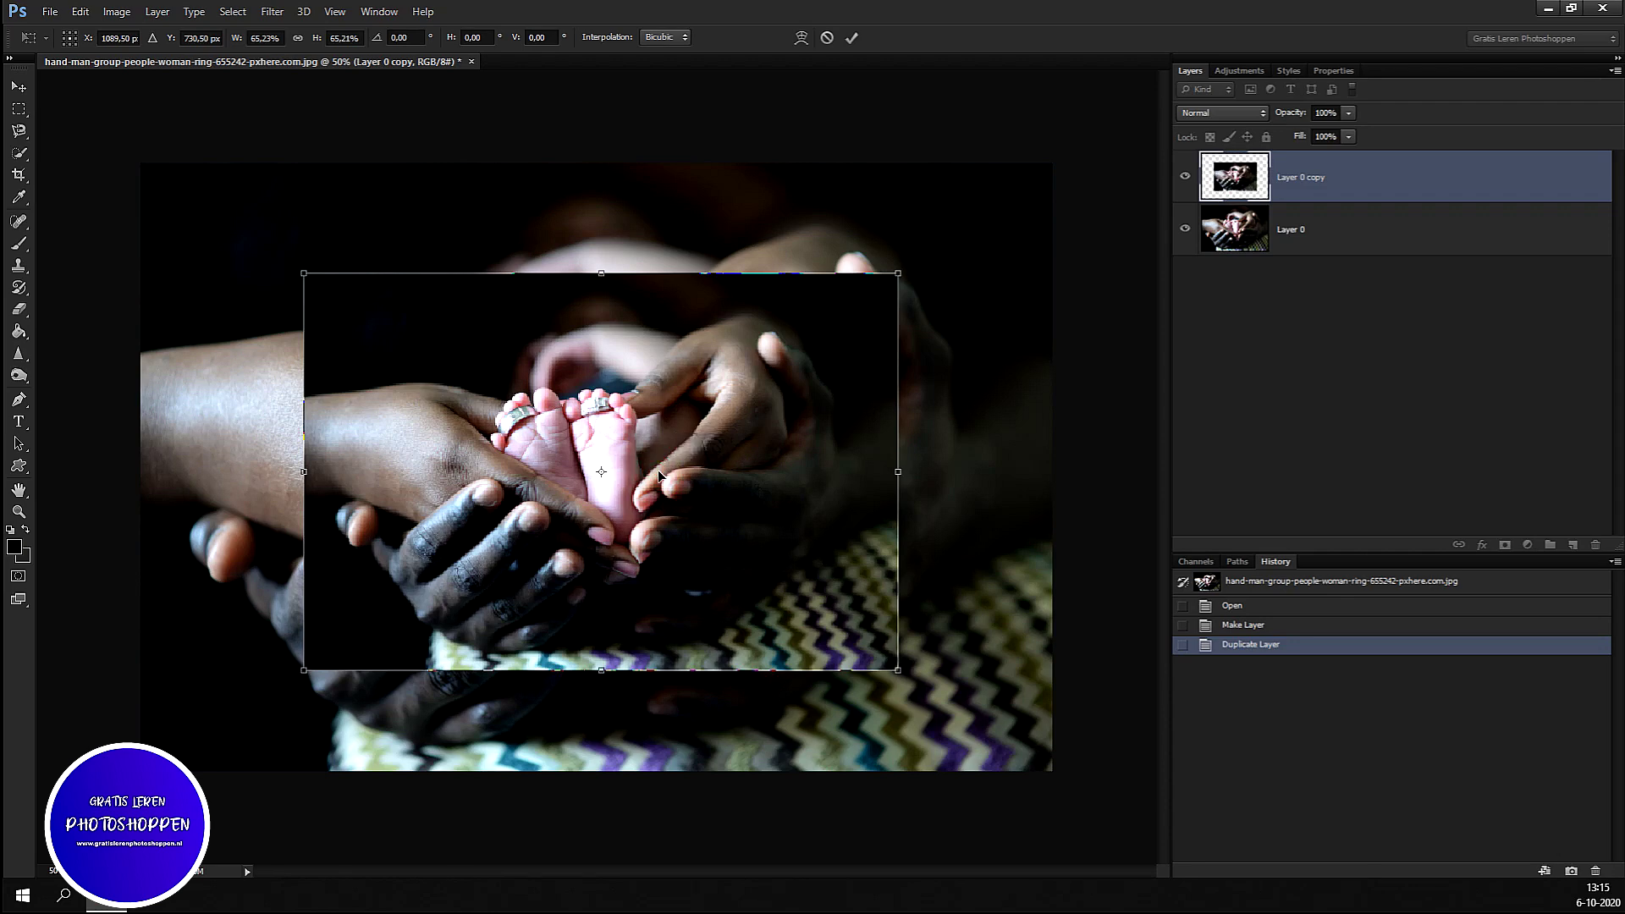
pyautogui.press('Return')
pyautogui.press('s')
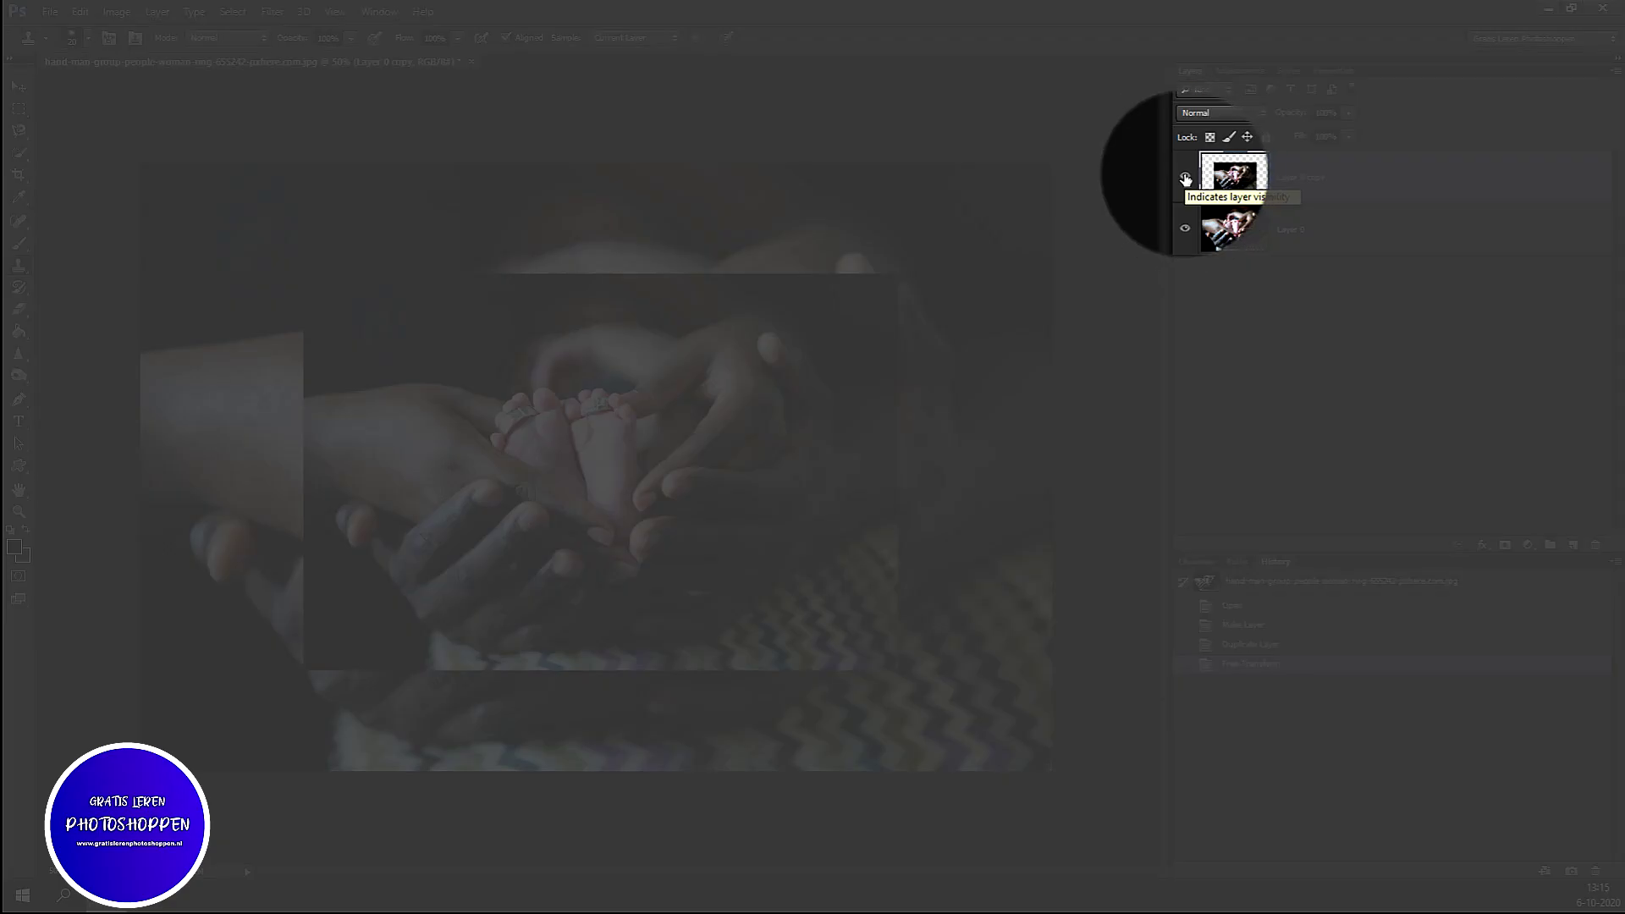
# With the copy temporarily hidden, apply a Gaussian Blur of about 88.7 pixels to Layer 0.
pyautogui.click(1185, 178)
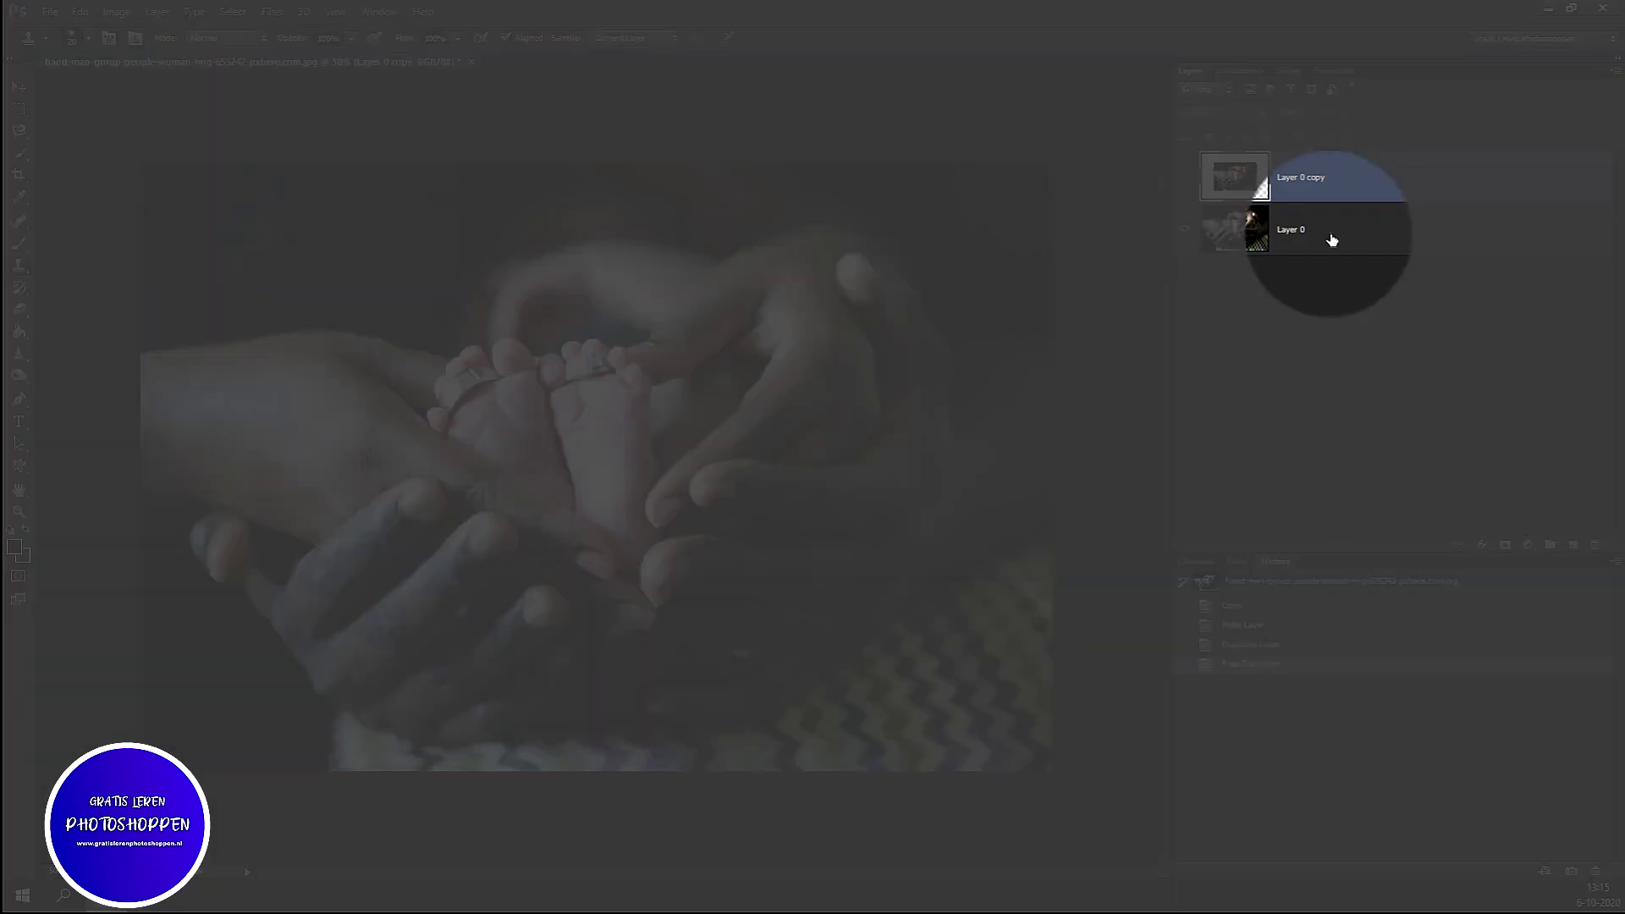
pyautogui.click(1342, 237)
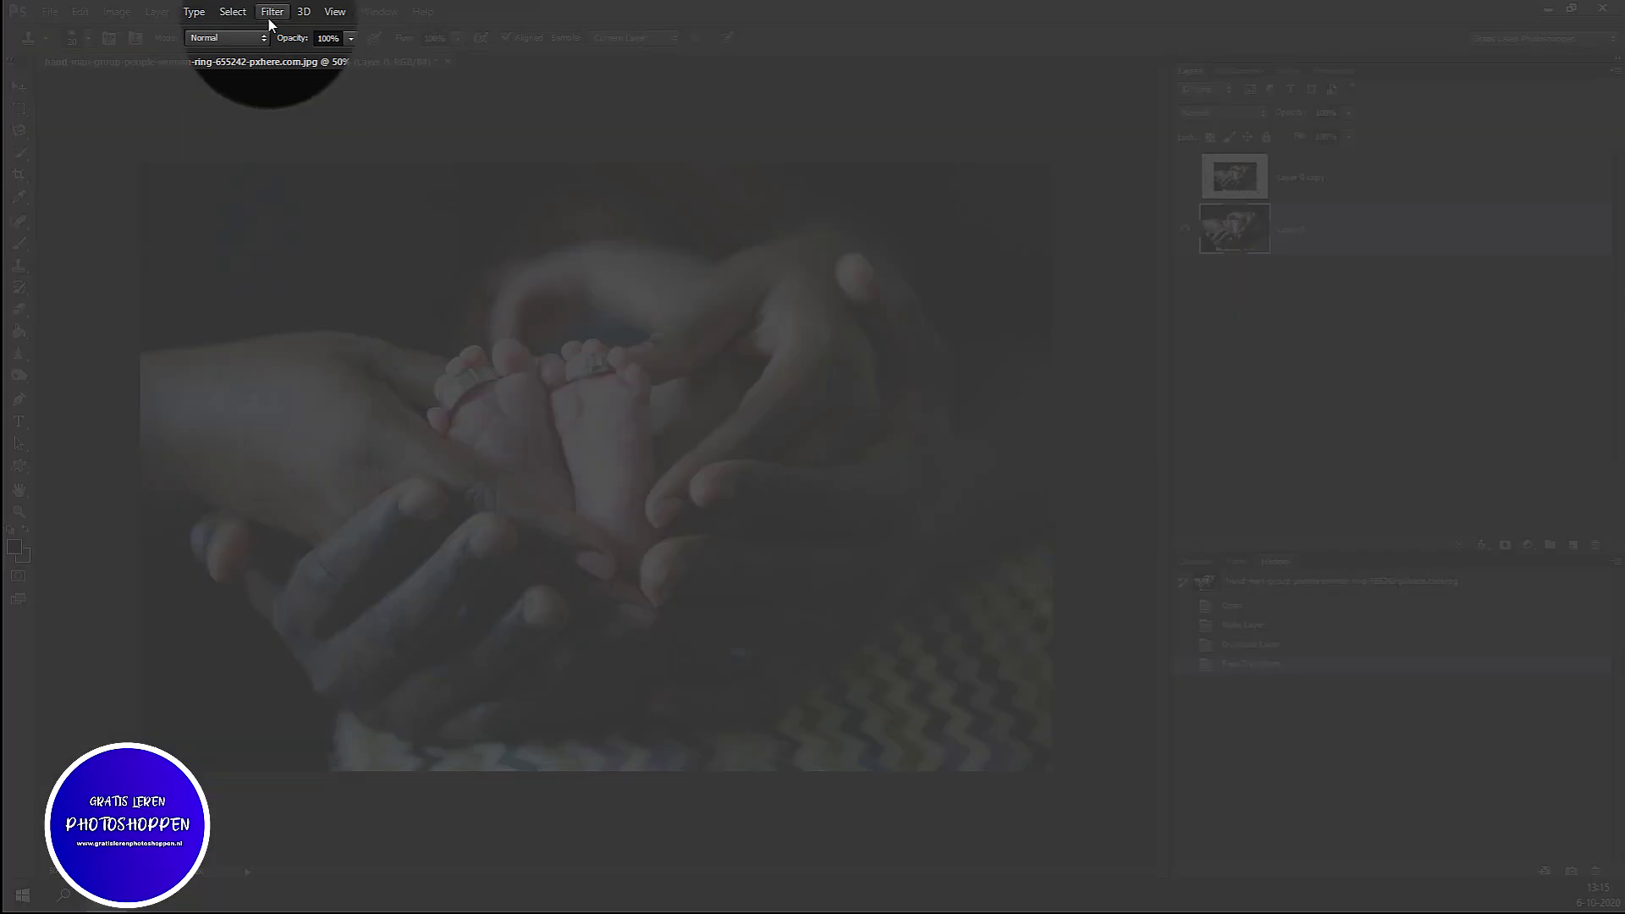
pyautogui.click(271, 13)
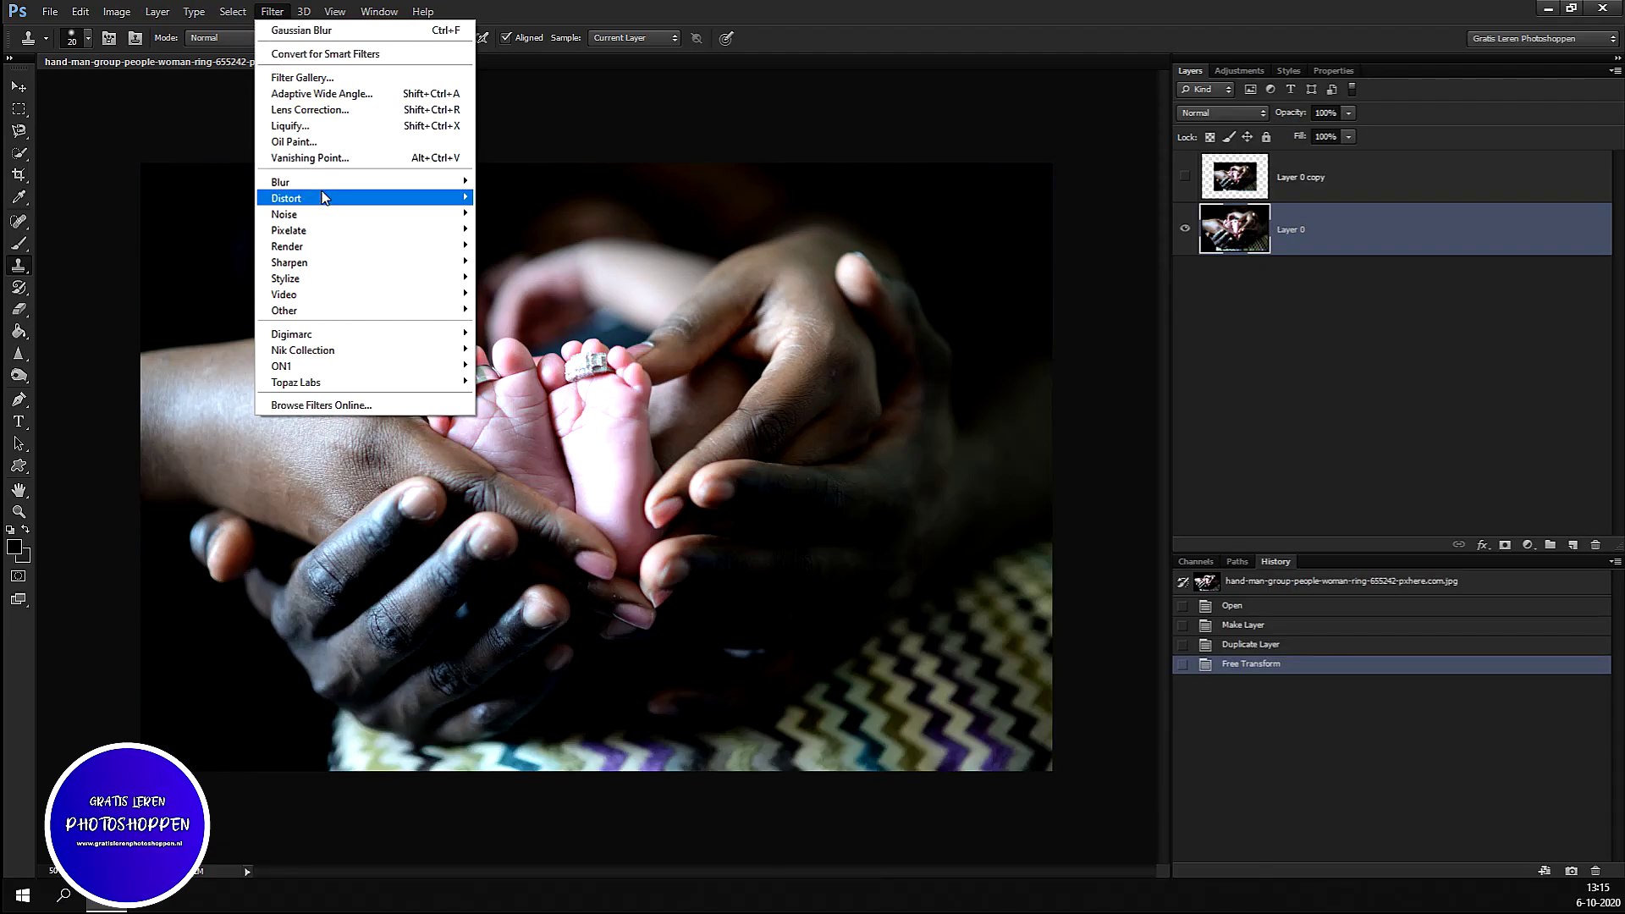
pyautogui.moveTo(368, 181)
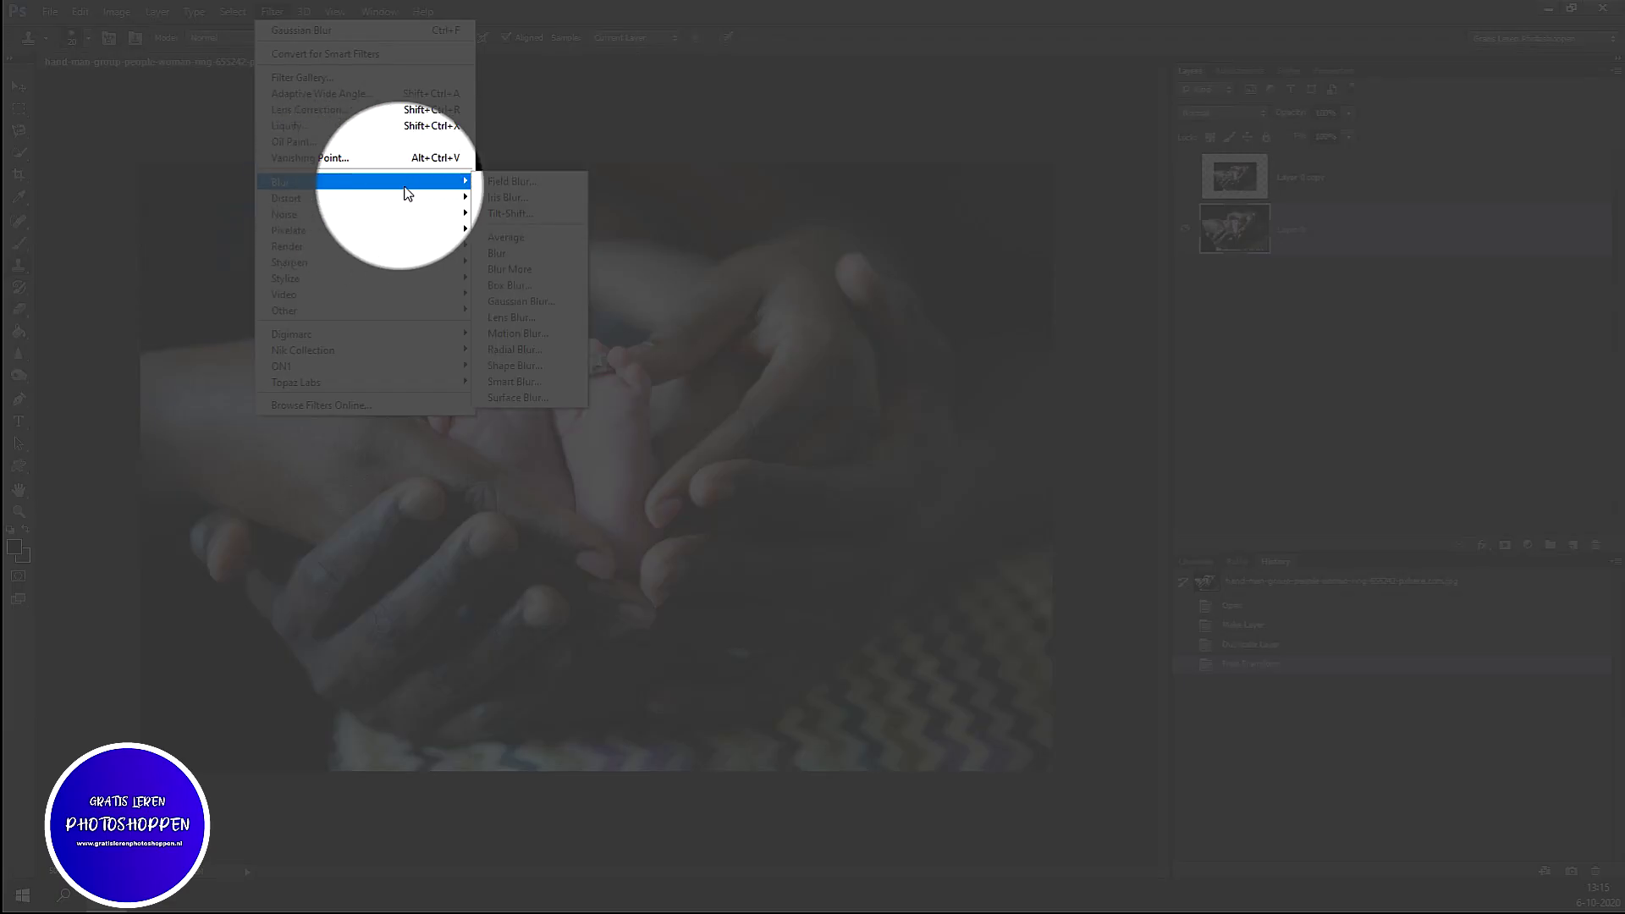
pyautogui.click(532, 301)
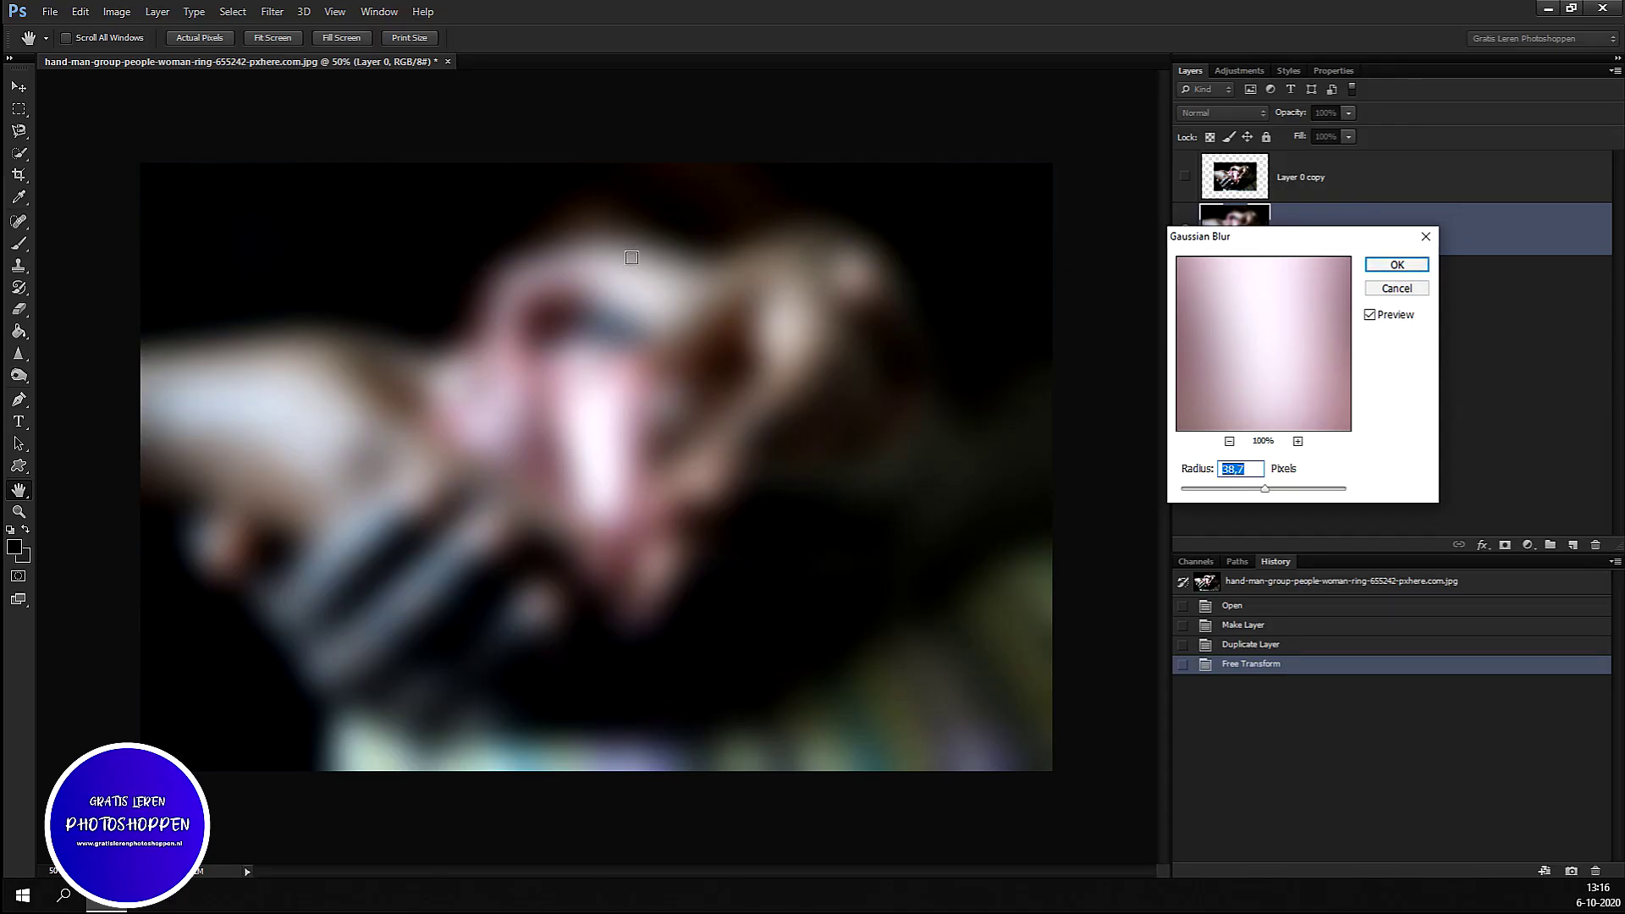
pyautogui.click(1398, 266)
pyautogui.press('s')
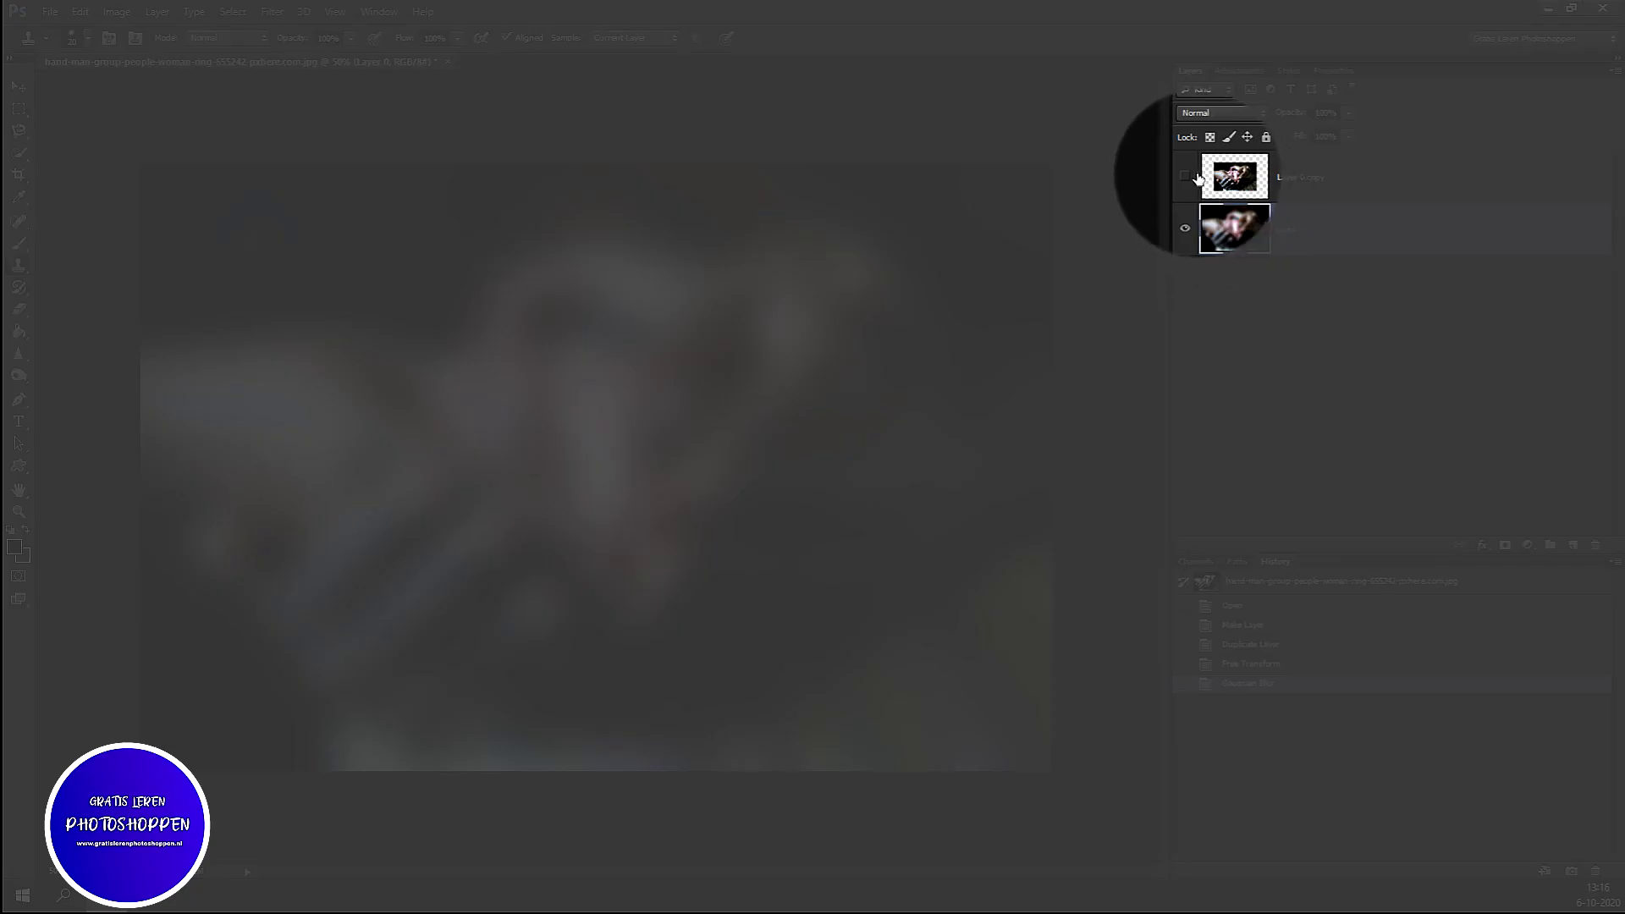
pyautogui.click(1185, 177)
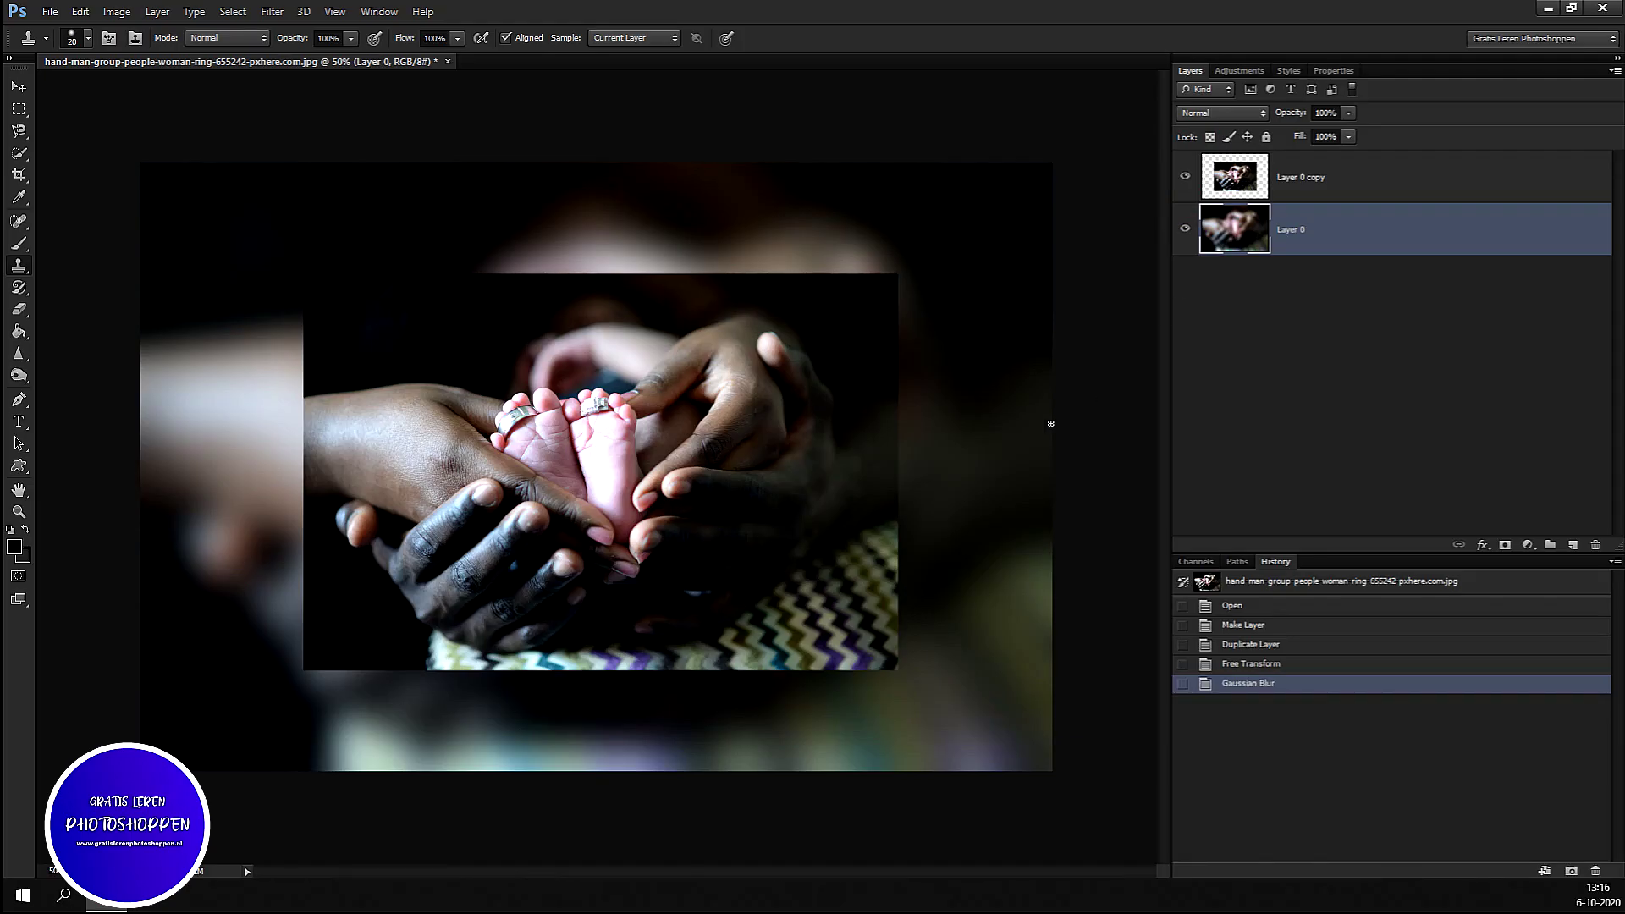